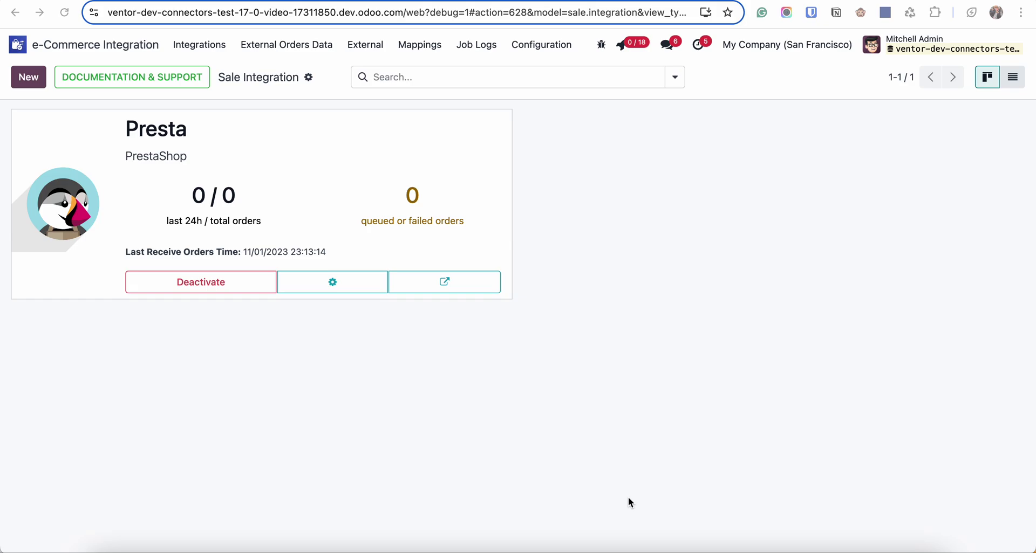
# - Open the Presta integration record for PrestaShop from its kanban card
pyautogui.click(281, 130)
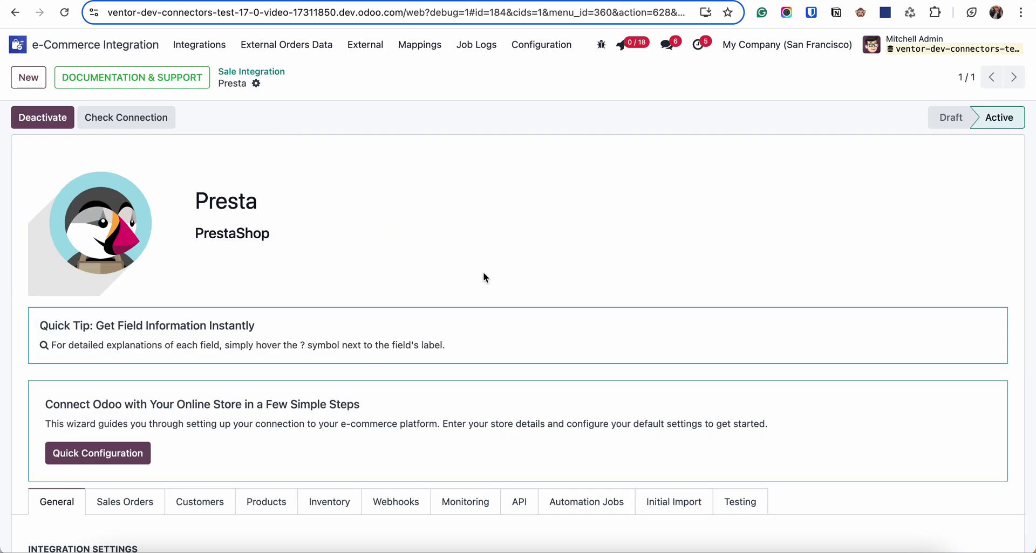
pyautogui.scroll(-3, 484, 272)
pyautogui.scroll(3, 538, 212)
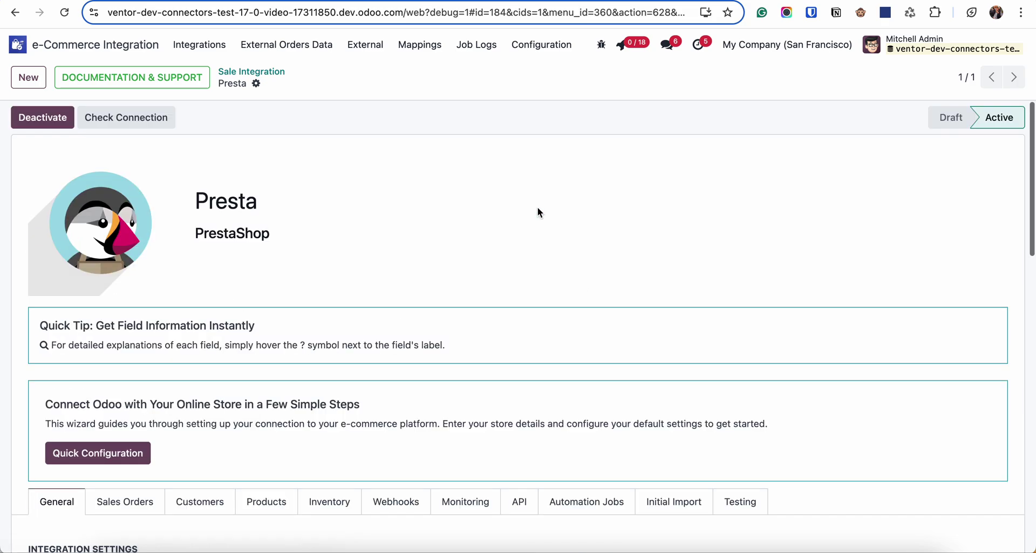
# - Glance at the Mappings menu without choosing, then show the Initial Import section
pyautogui.click(420, 45)
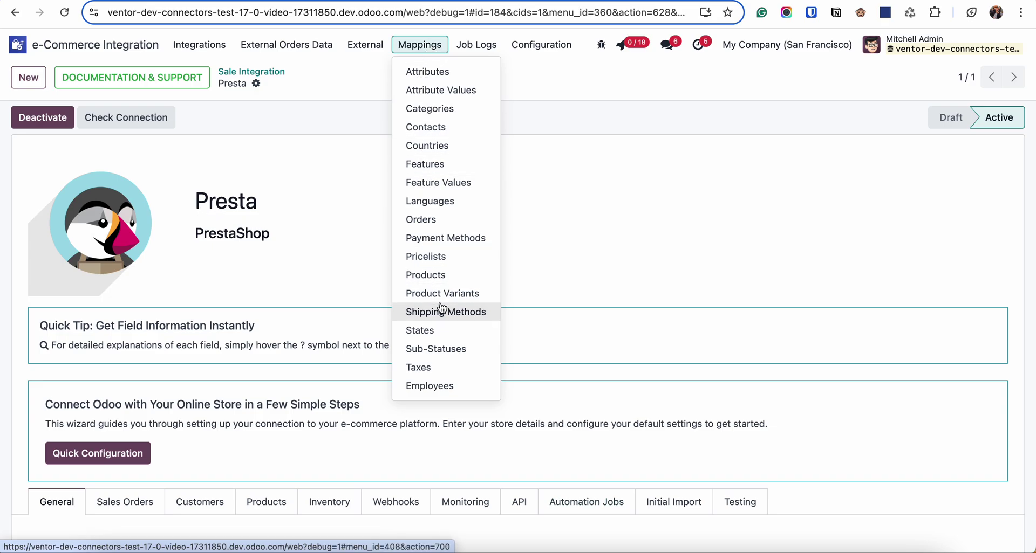
pyautogui.click(800, 246)
pyautogui.scroll(-3, 675, 383)
pyautogui.click(671, 309)
pyautogui.scroll(3, 670, 312)
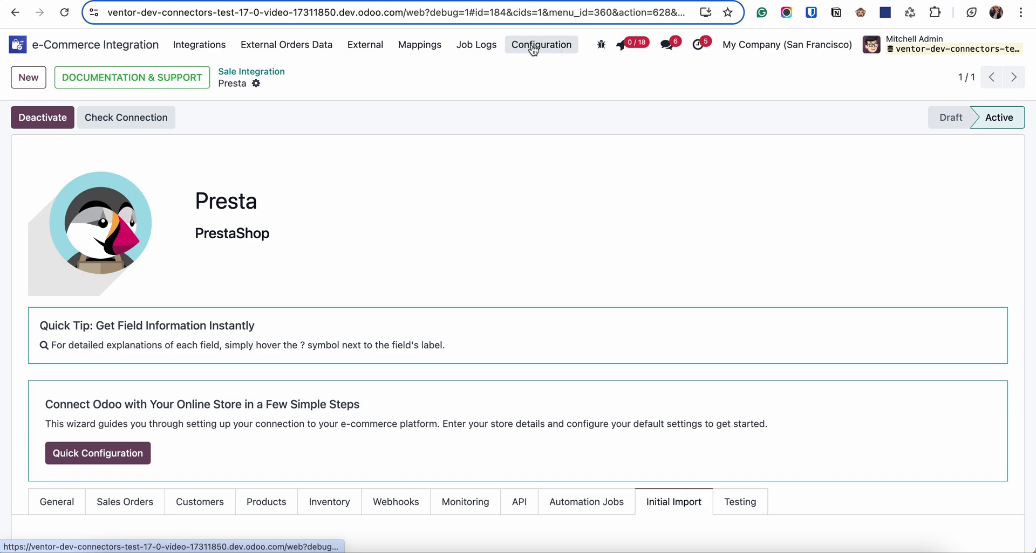
# - Open Configuration > Product Fields and scroll through PrestaShop's 26 product fields
pyautogui.click(533, 50)
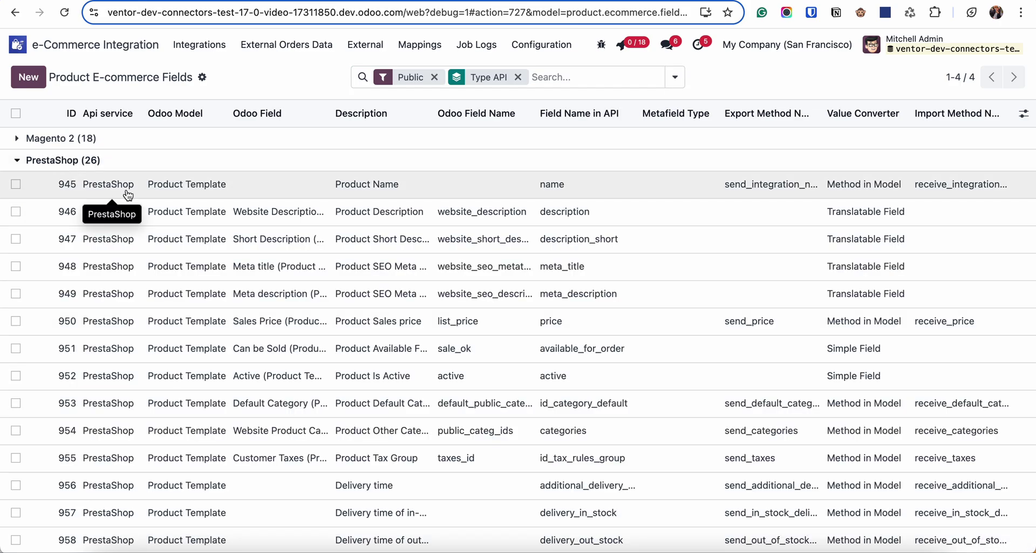
pyautogui.scroll(-3, 262, 395)
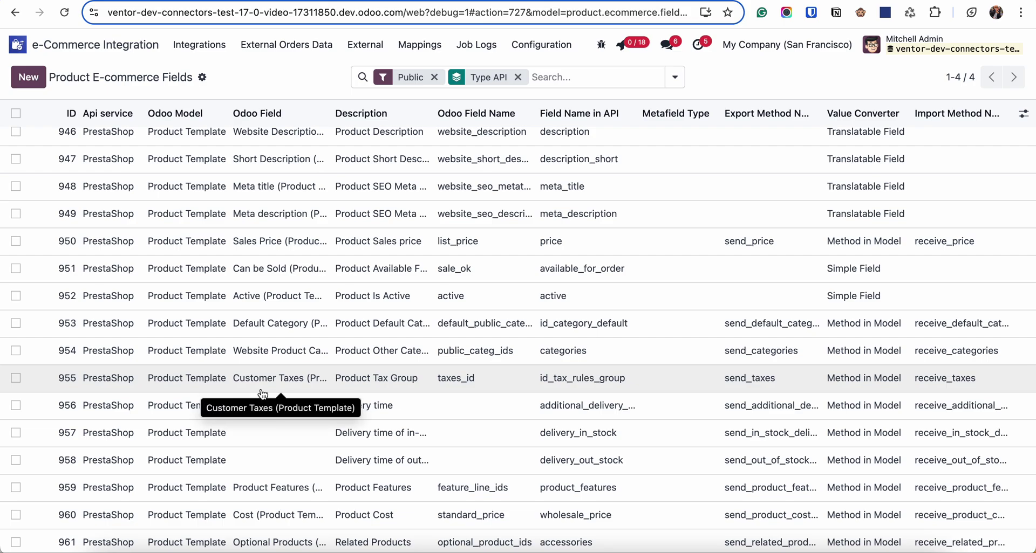
pyautogui.scroll(-4, 262, 395)
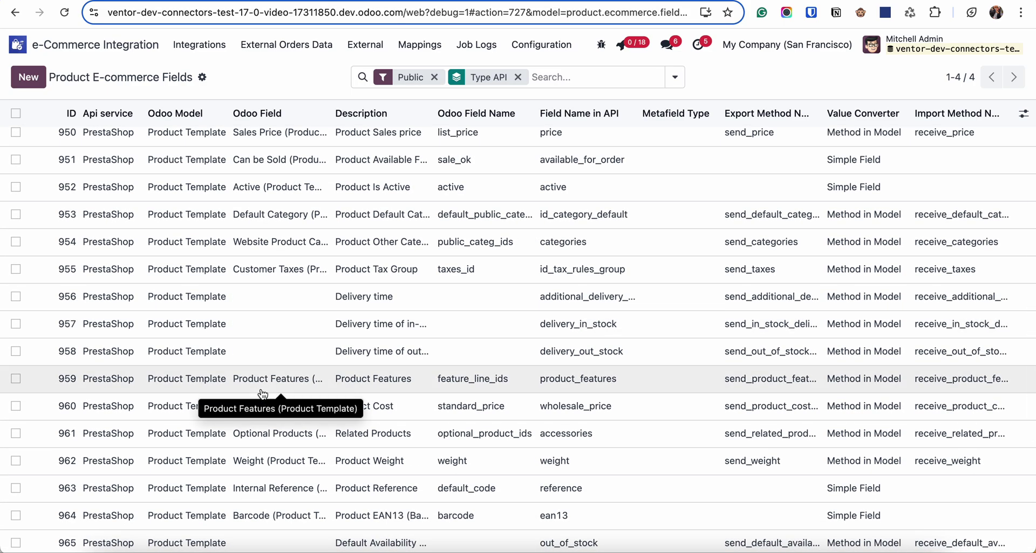
pyautogui.scroll(-8, 263, 394)
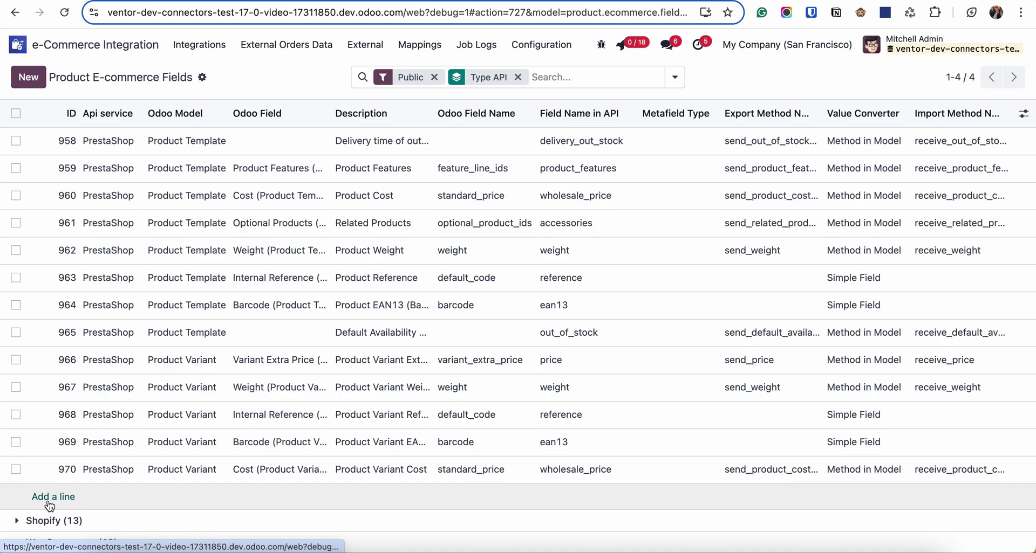
pyautogui.scroll(10, 81, 416)
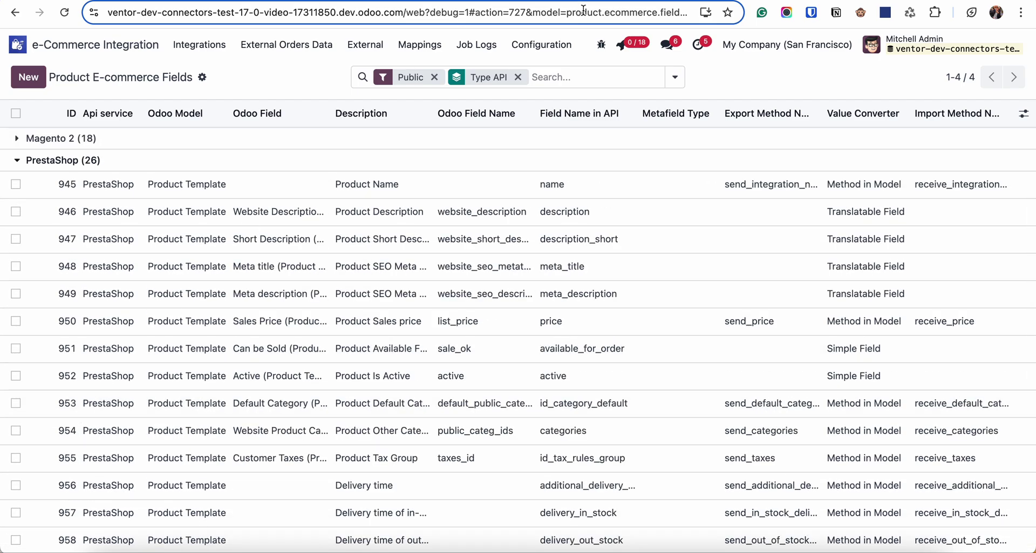
# - Expand the Presta (26) group in Product Fields Mapping and review its send/receive flags
pyautogui.click(544, 44)
pyautogui.click(561, 177)
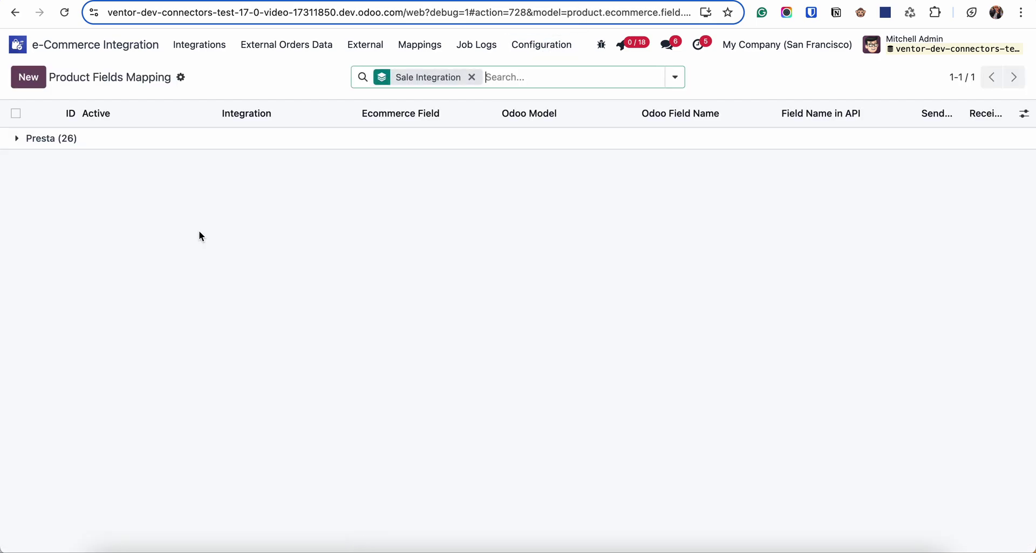
pyautogui.click(33, 139)
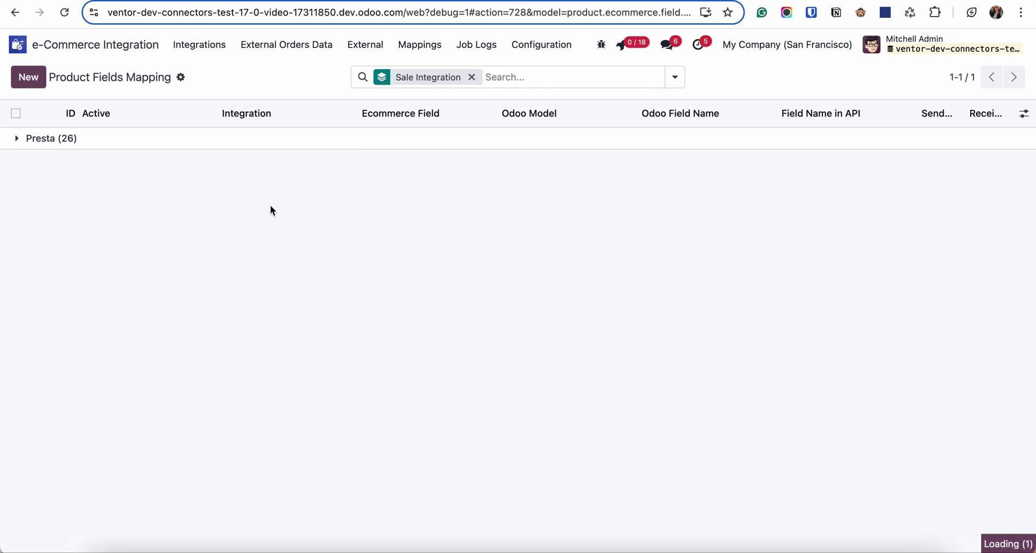
pyautogui.click(43, 139)
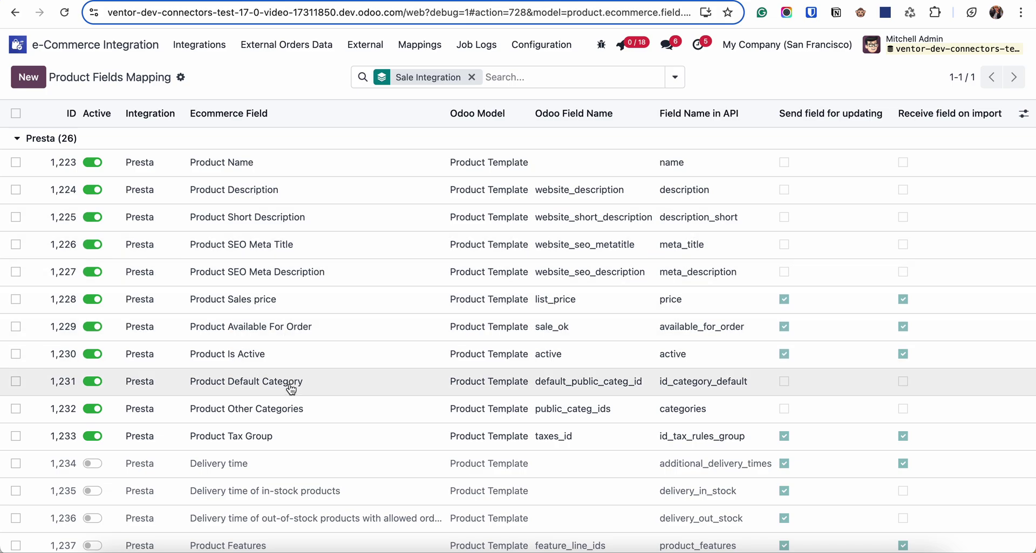
pyautogui.scroll(-5, 291, 389)
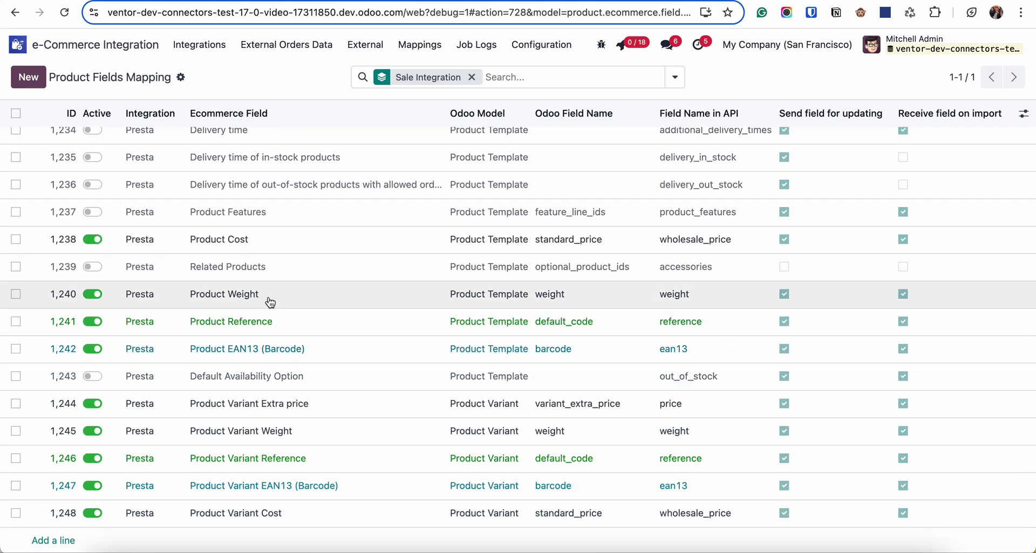
pyautogui.scroll(5, 316, 335)
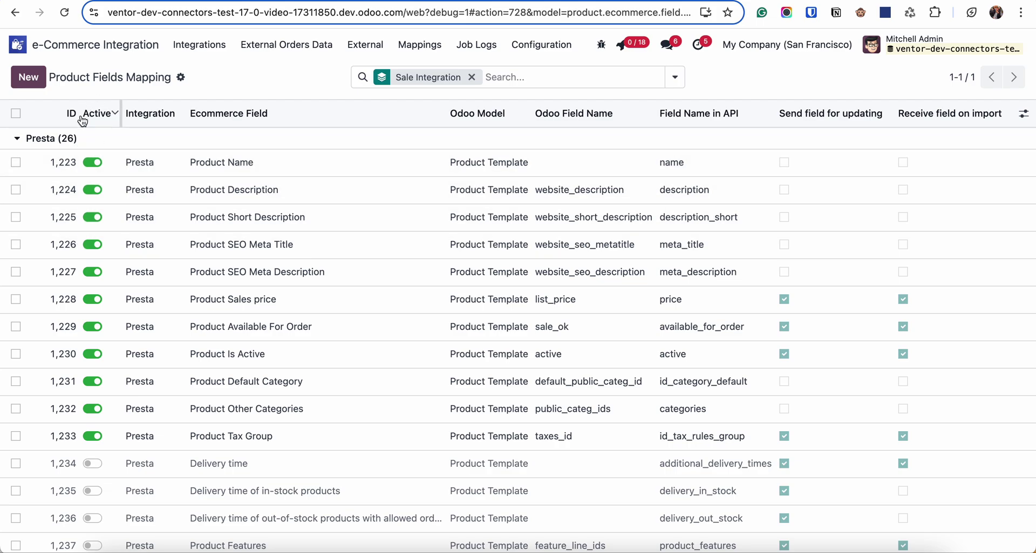
pyautogui.scroll(-1, 81, 300)
pyautogui.scroll(1, 94, 165)
pyautogui.moveTo(933, 122)
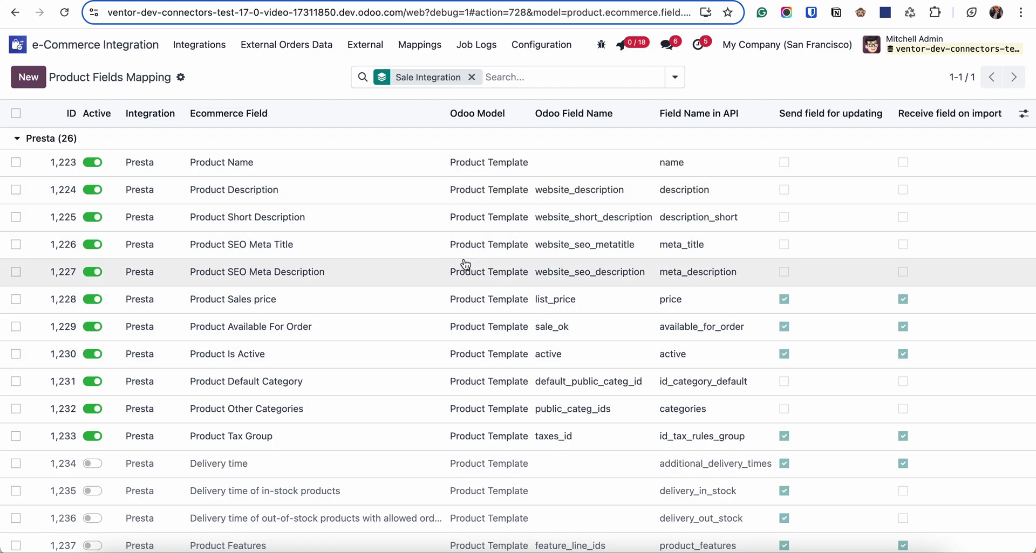
# - Reopen the Presta integration's Initial Import section and scroll to Step 2 Link Products
pyautogui.click(198, 43)
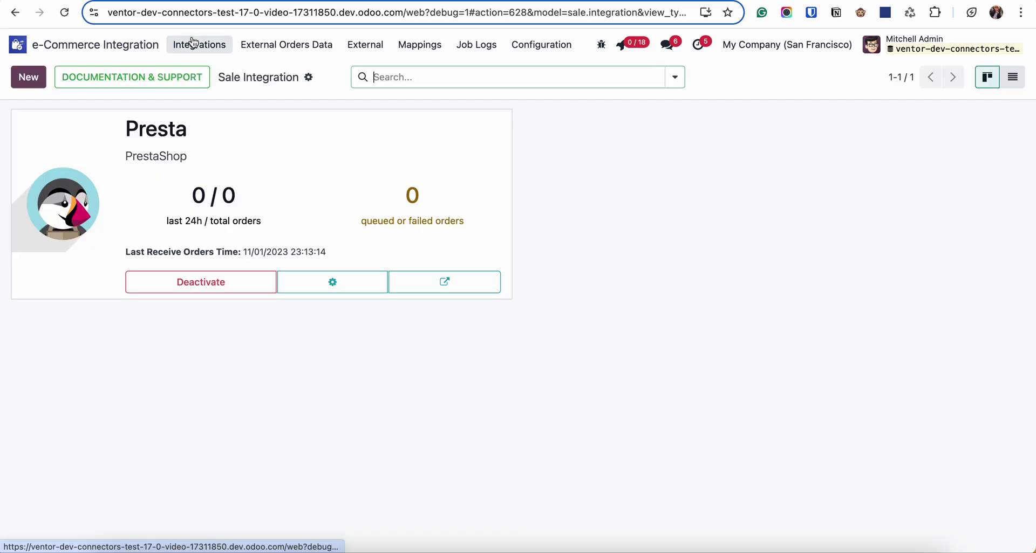
pyautogui.click(343, 130)
pyautogui.click(665, 499)
pyautogui.scroll(-10, 665, 494)
pyautogui.scroll(5, 665, 494)
pyautogui.scroll(-2, 665, 501)
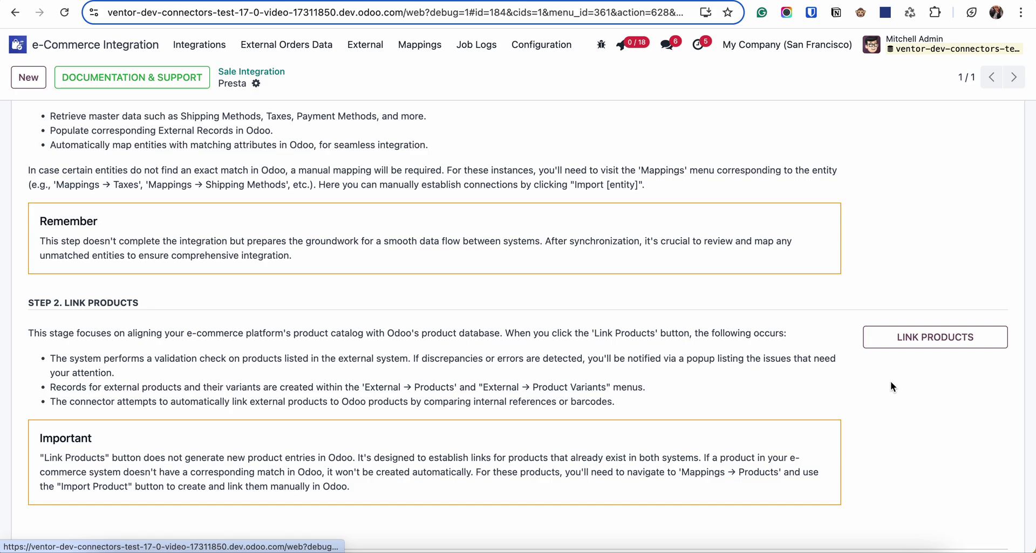
# - Check the connector requirements help article, then return to the Presta integration page
pyautogui.click(555, 1)
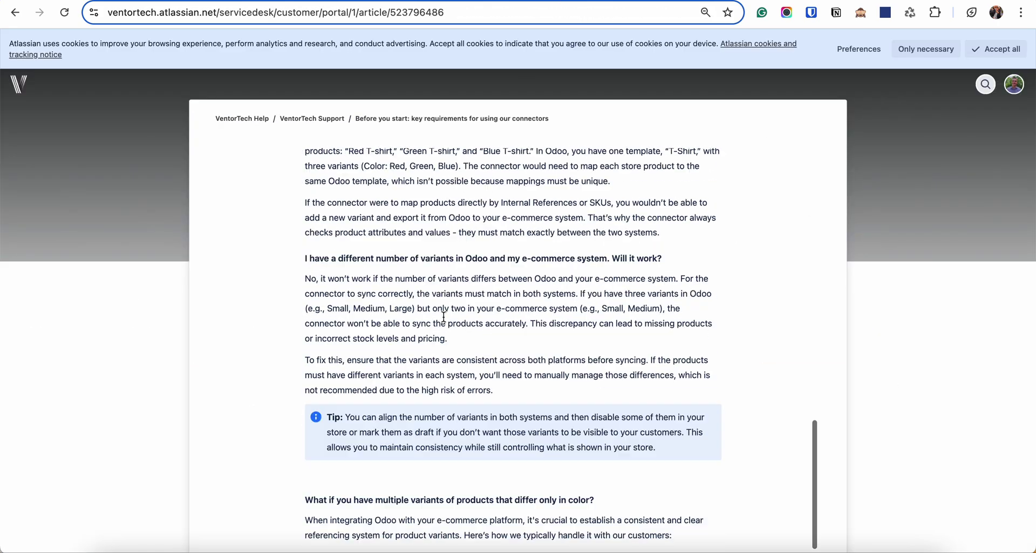
pyautogui.scroll(20, 443, 317)
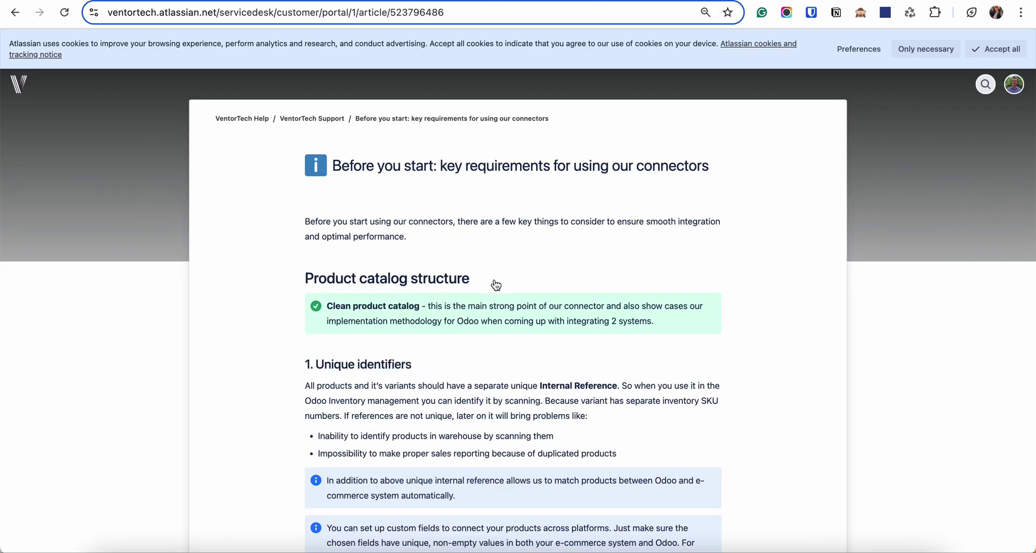
pyautogui.scroll(-7, 505, 283)
pyautogui.hotkey('ctrl', 'shift', 'Tab')
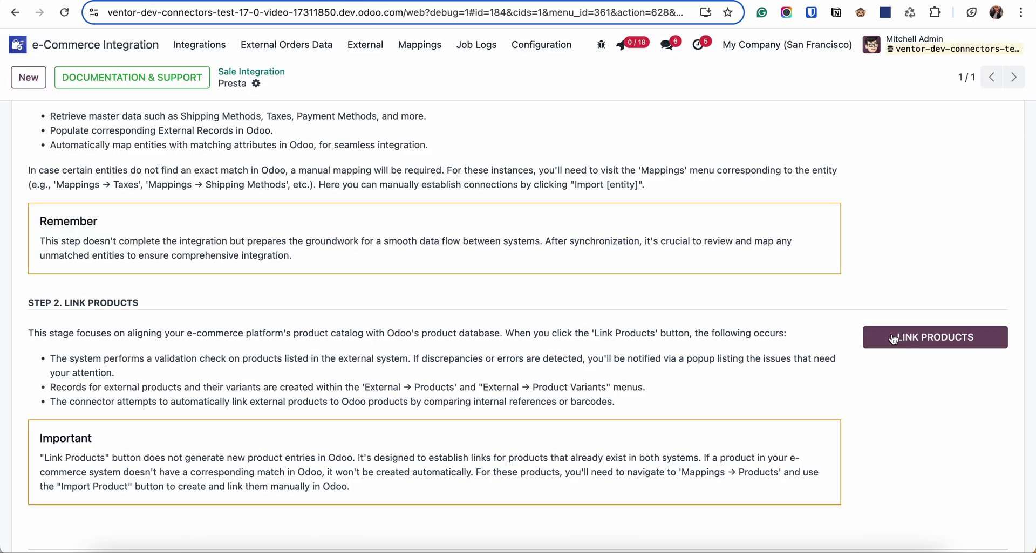
# - Run Link Products and dismiss the notice listing six variants without an Internal Reference
pyautogui.click(892, 338)
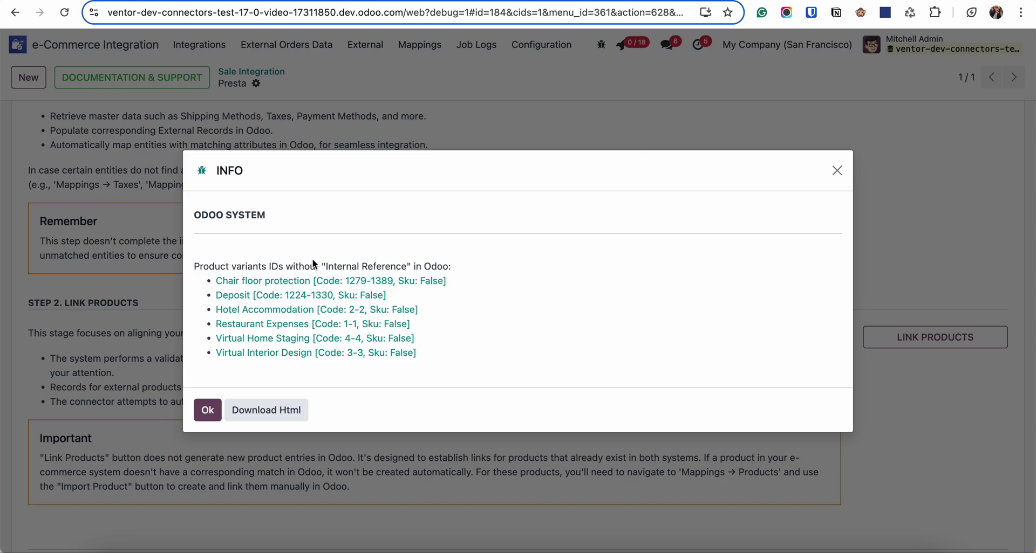
pyautogui.click(215, 410)
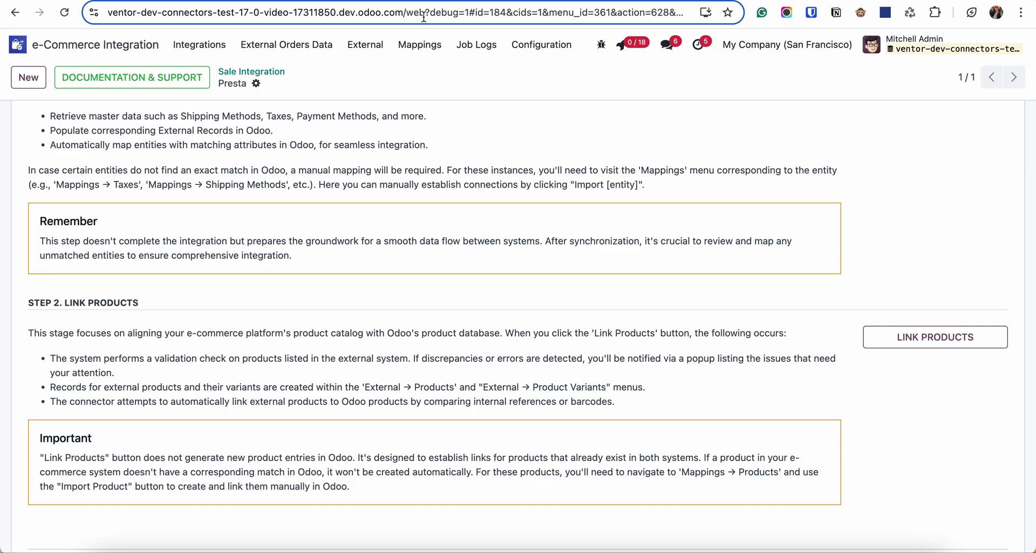
# - View the list of imported external products
pyautogui.click(369, 46)
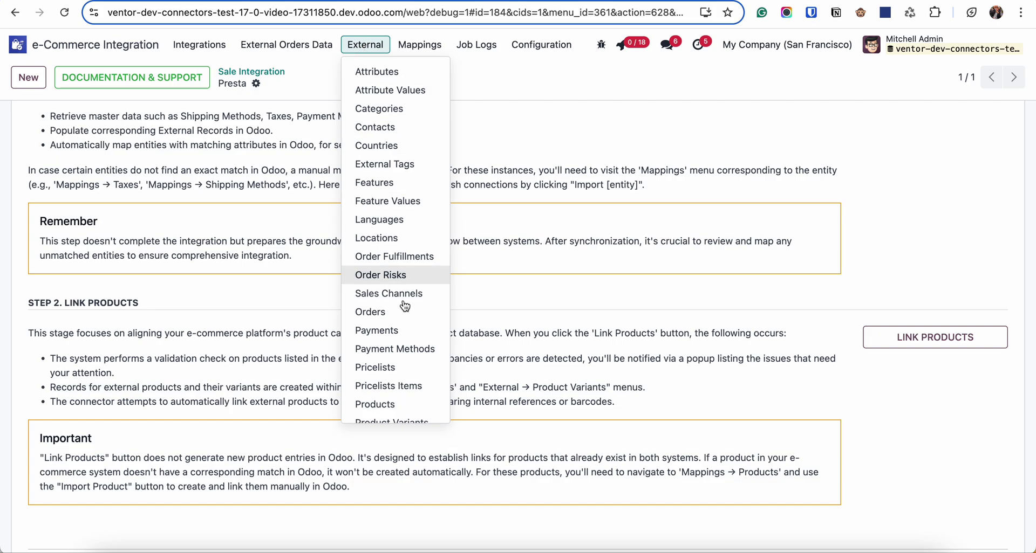
pyautogui.scroll(-1, 381, 344)
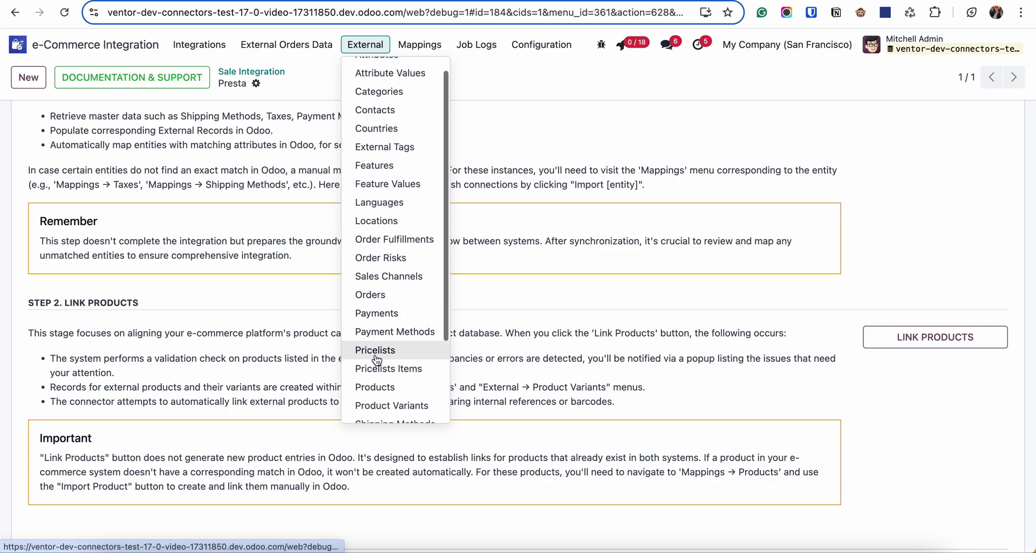
pyautogui.click(378, 386)
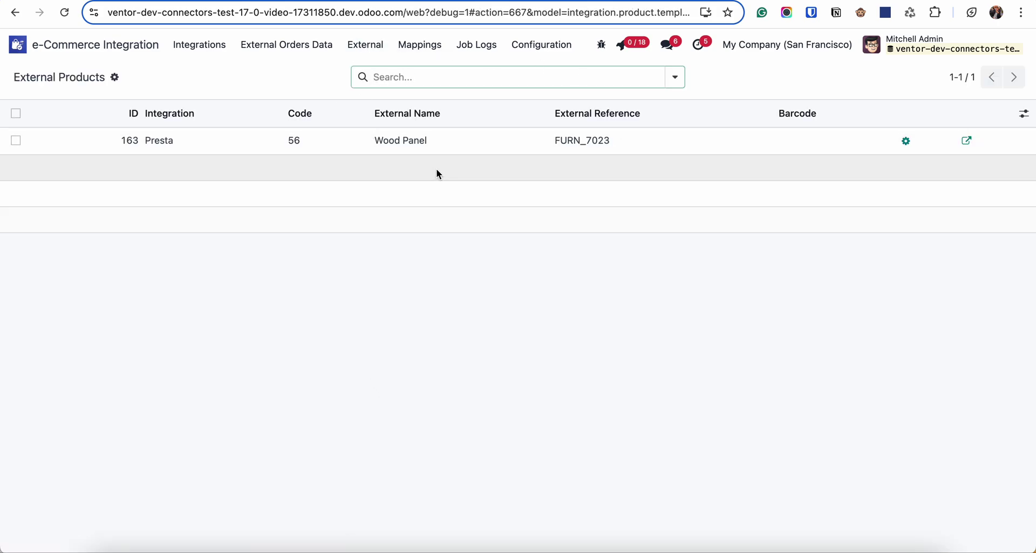
# - Check the external product variants, then list product mappings filtered to Not Mapped
pyautogui.click(377, 46)
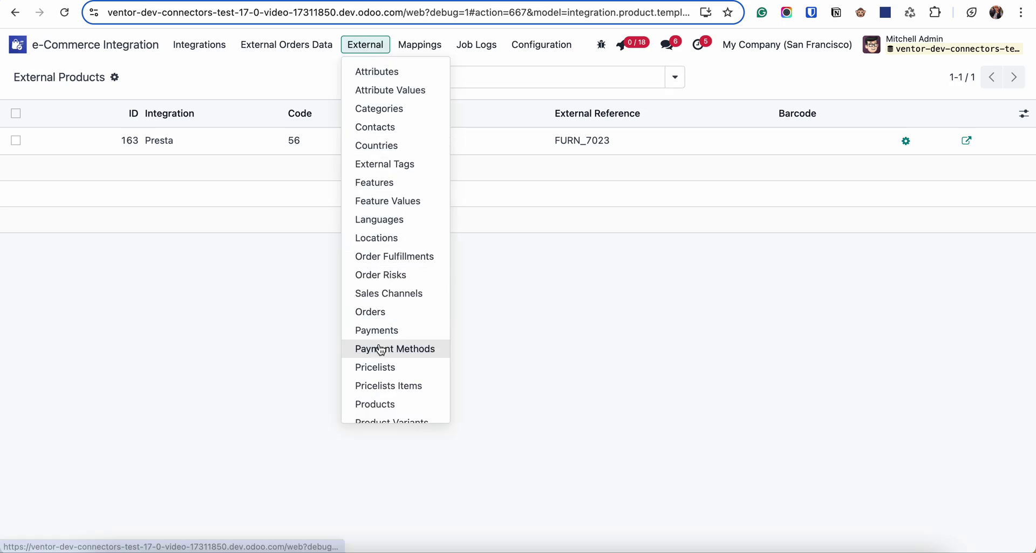
pyautogui.scroll(-1, 378, 345)
pyautogui.click(382, 380)
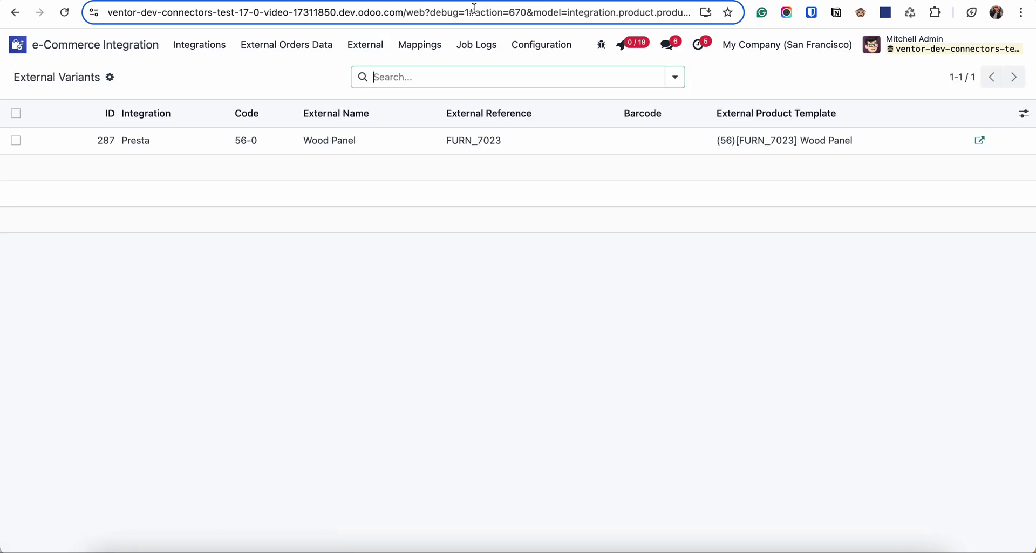
pyautogui.click(429, 46)
pyautogui.click(423, 274)
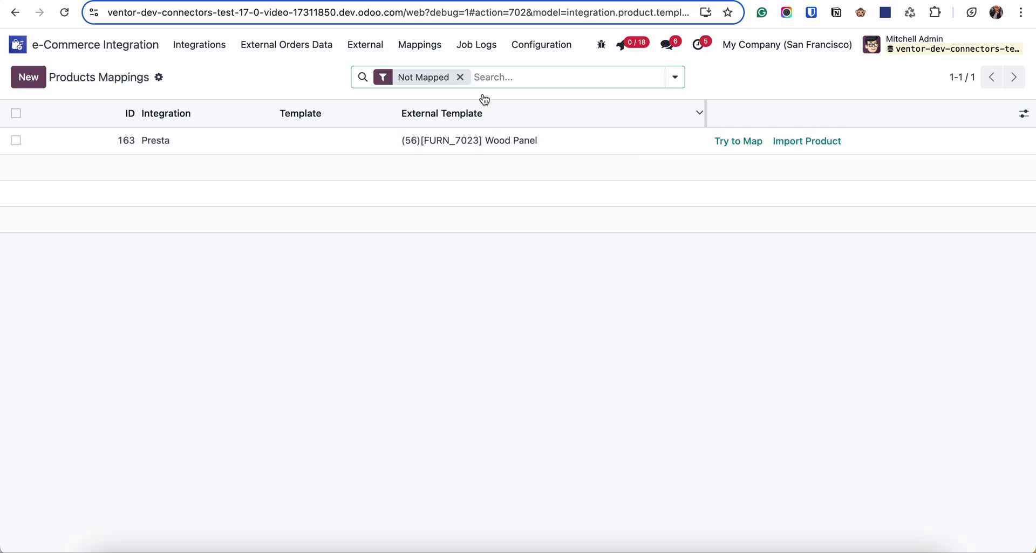
# - Reload the Not Mapped product mappings and open the Template dropdown on the Wood Panel row
pyautogui.click(460, 77)
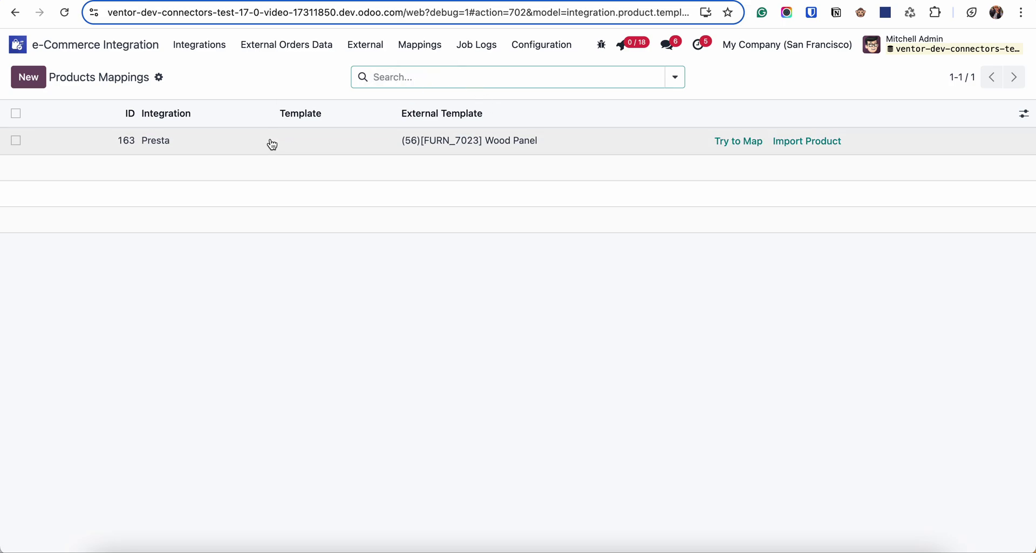
pyautogui.click(414, 44)
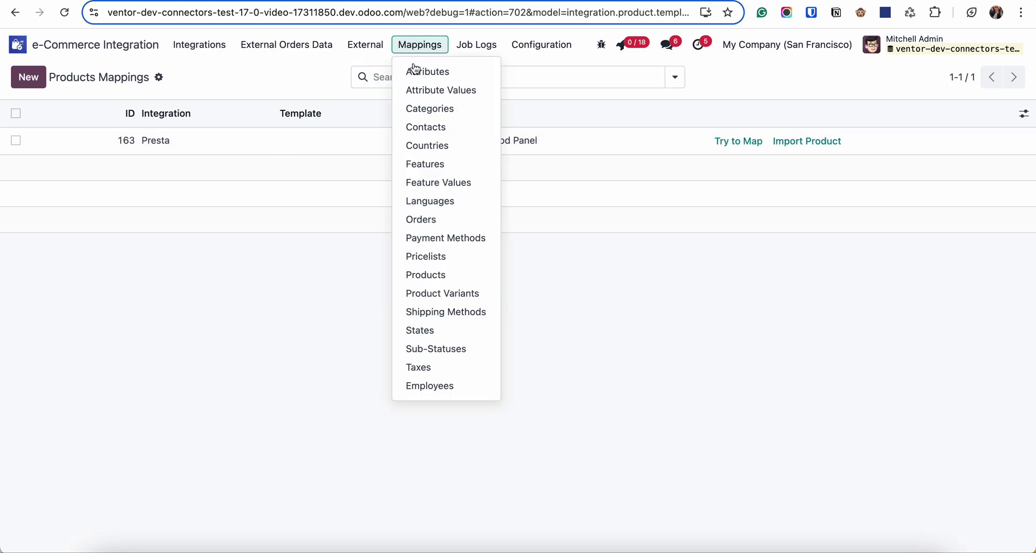
pyautogui.click(436, 274)
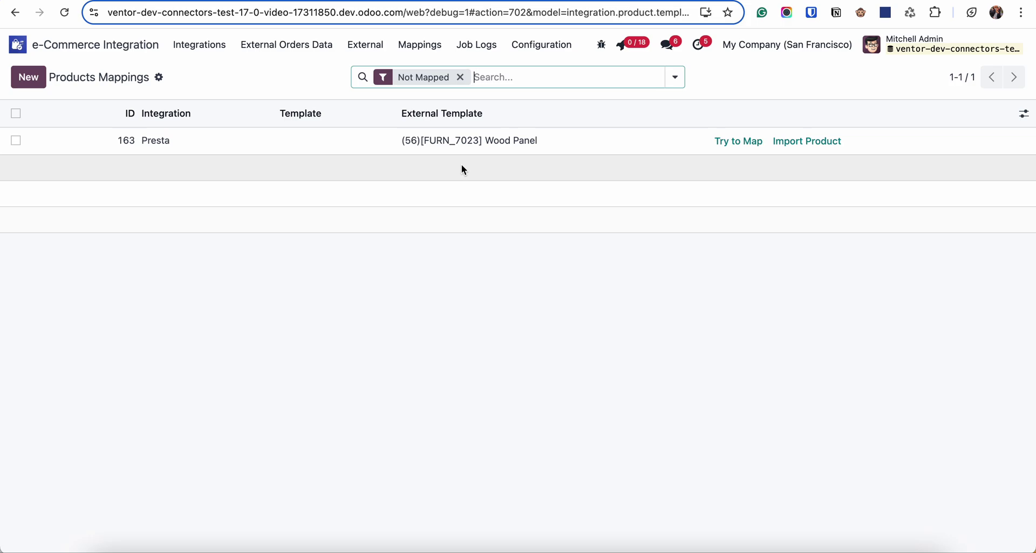
pyautogui.click(322, 141)
pyautogui.click(322, 141)
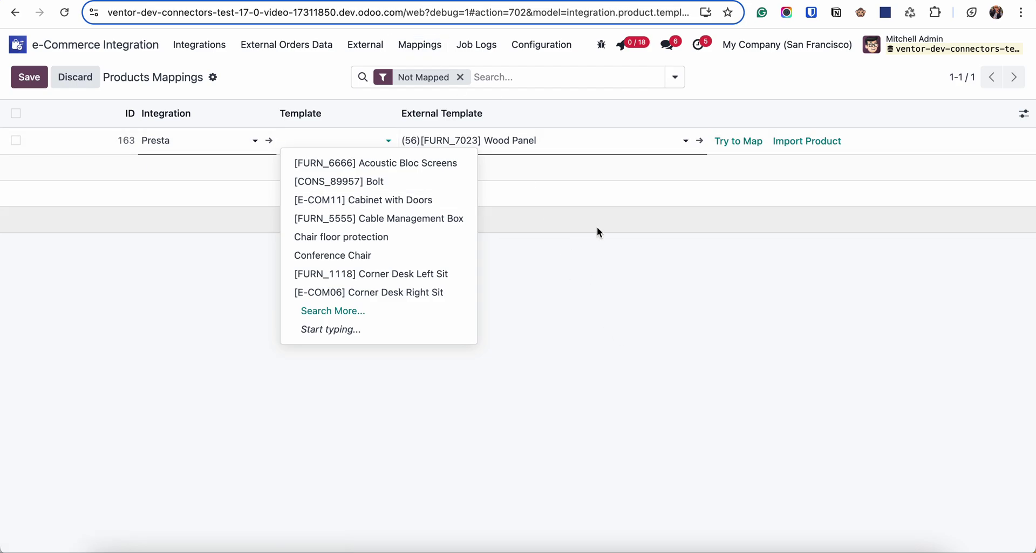
# - Discard the Wood Panel row edit, check Product Variant mappings, then return to Products mappings
pyautogui.click(596, 231)
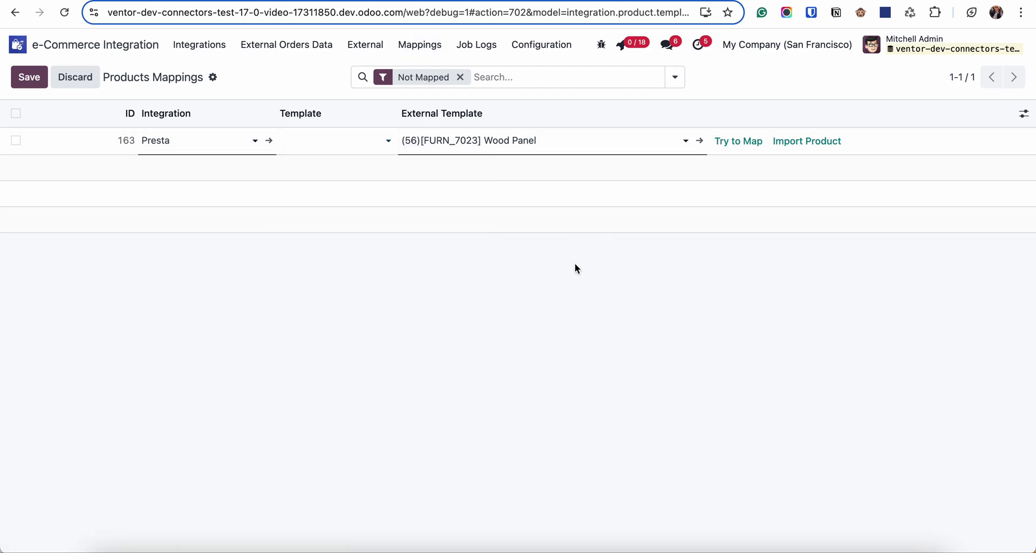
pyautogui.click(419, 44)
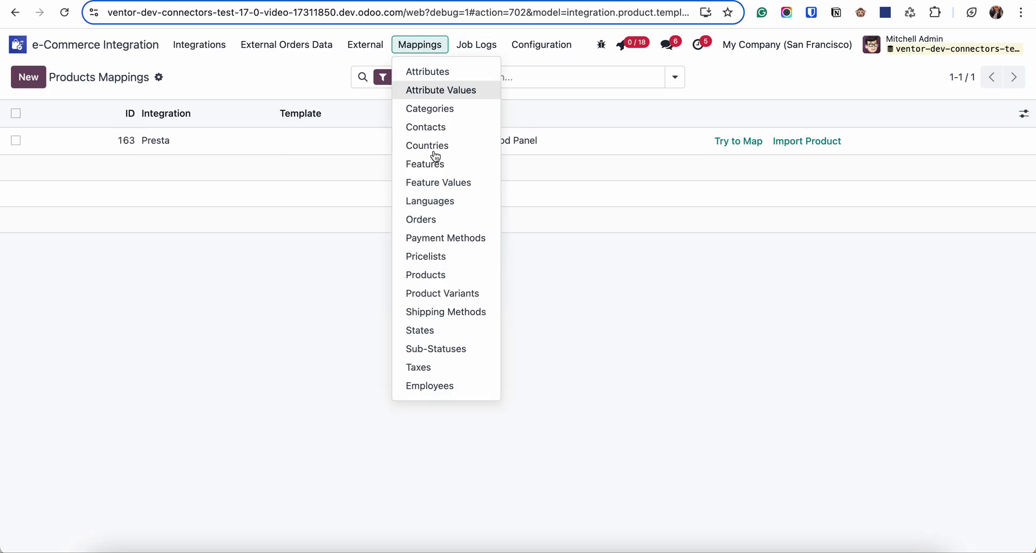
pyautogui.click(431, 297)
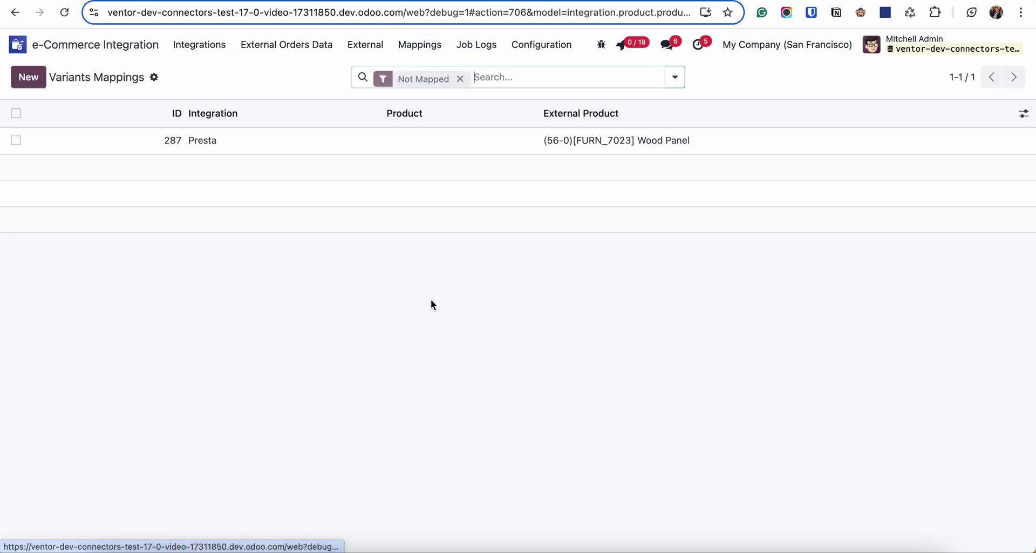
pyautogui.click(432, 51)
pyautogui.click(443, 275)
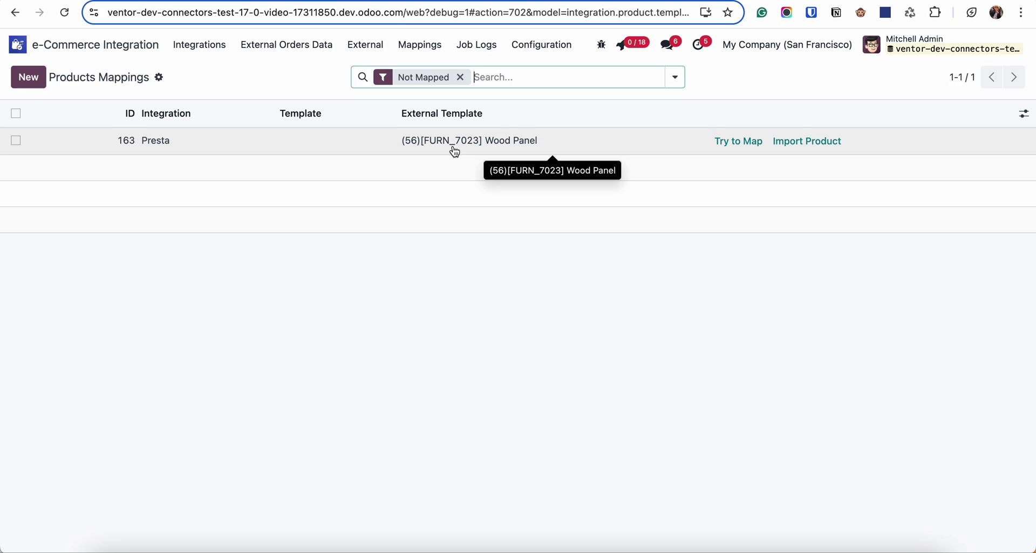
# - Select the Wood Panel [FURN_7023] mapping and open the Actions menu with Try Map Products
pyautogui.click(15, 114)
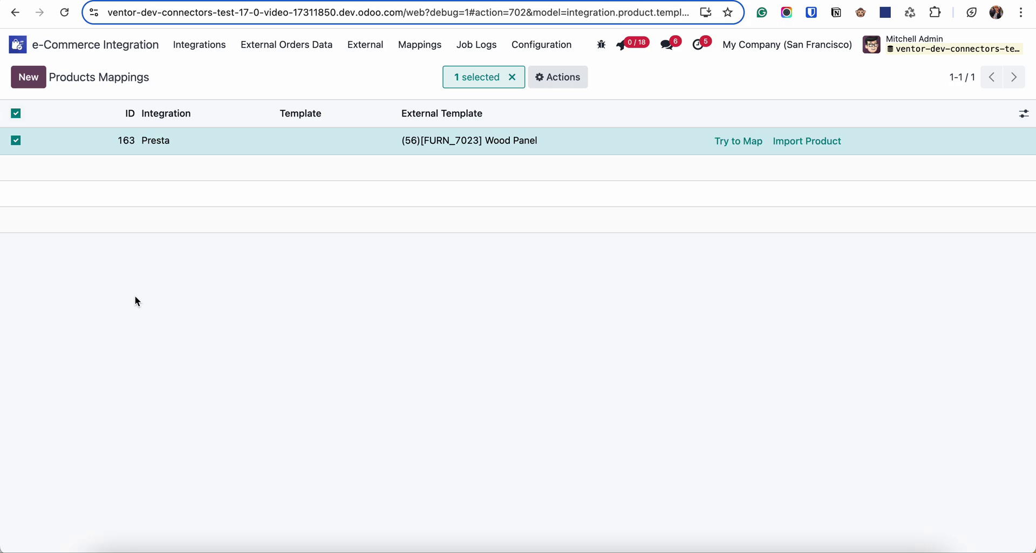
pyautogui.click(547, 79)
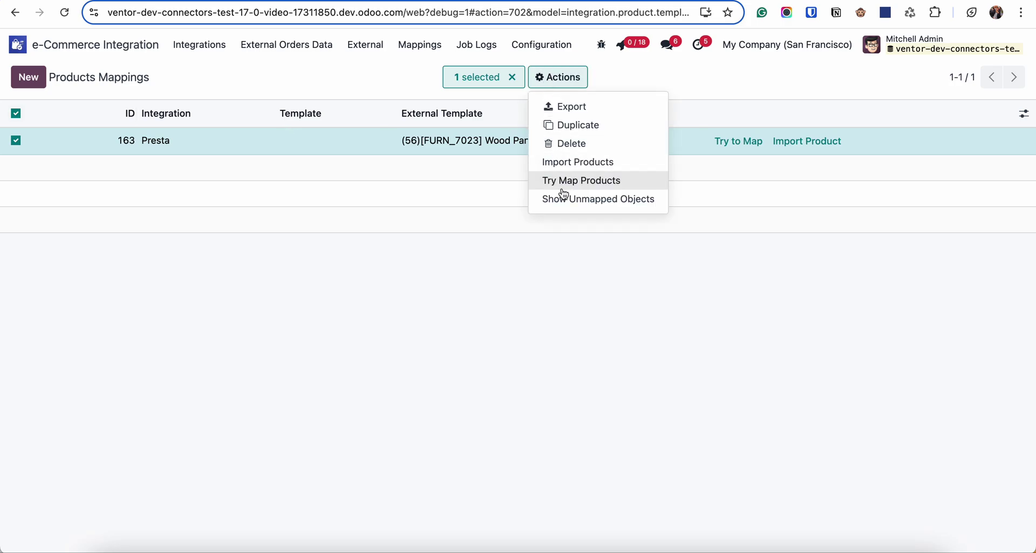